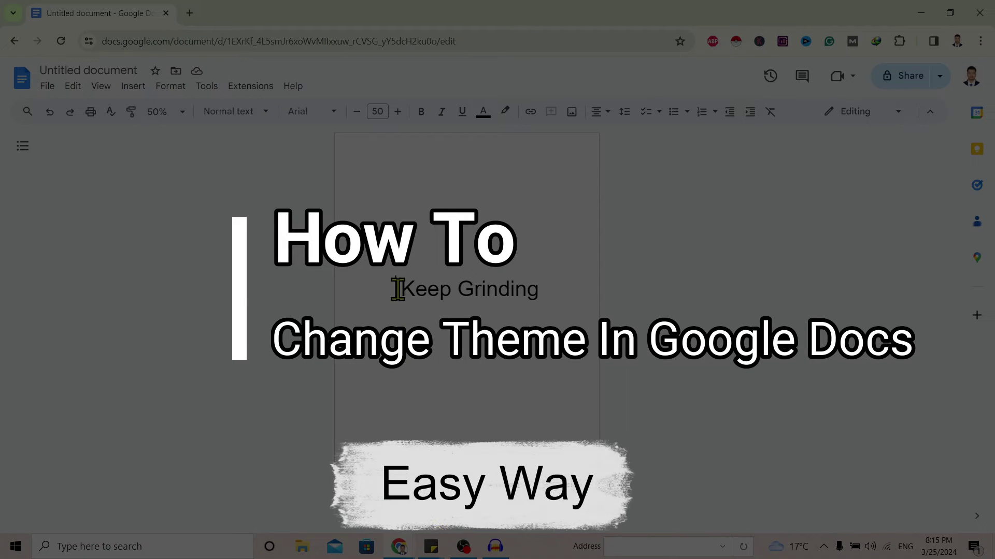
Delete the 'Keep Grinding' line, then undo to restore it
triple_click(397, 289)
key(BackSpace)
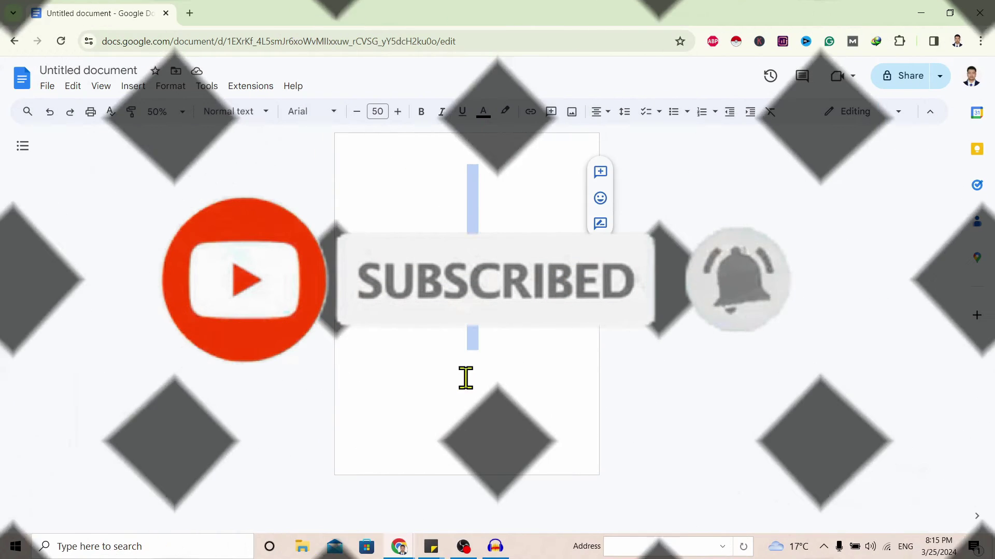
key(ctrl+z)
click(464, 415)
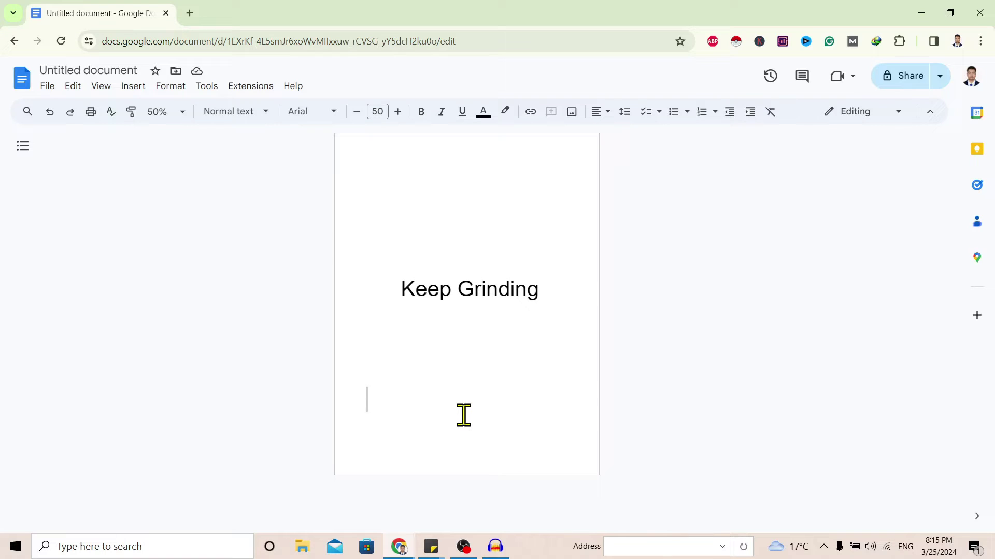
Select all document content, clear the selection, and open the File menu
drag(463, 416, 373, 150)
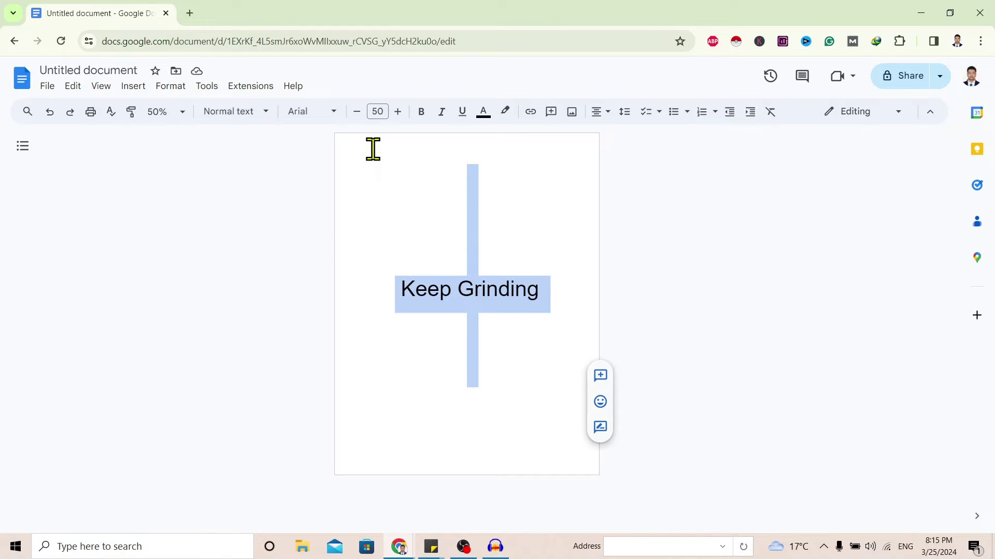
click(468, 177)
click(47, 86)
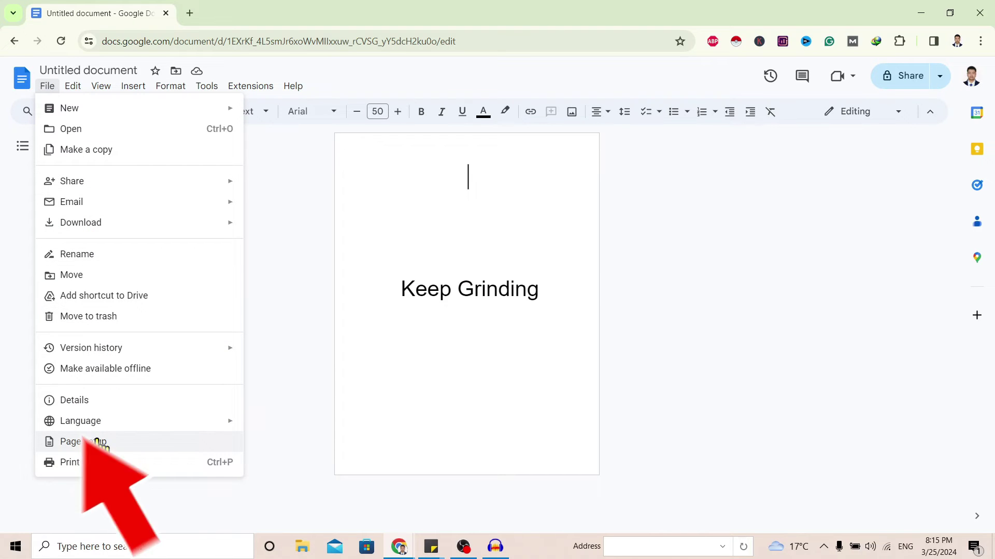
Set the page color to light gray in Page setup and confirm
click(98, 443)
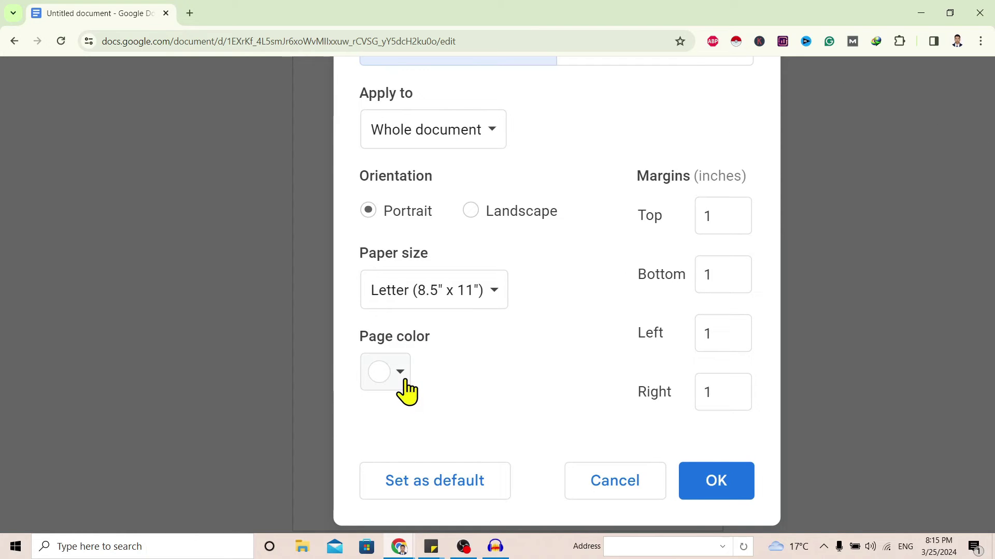
click(400, 377)
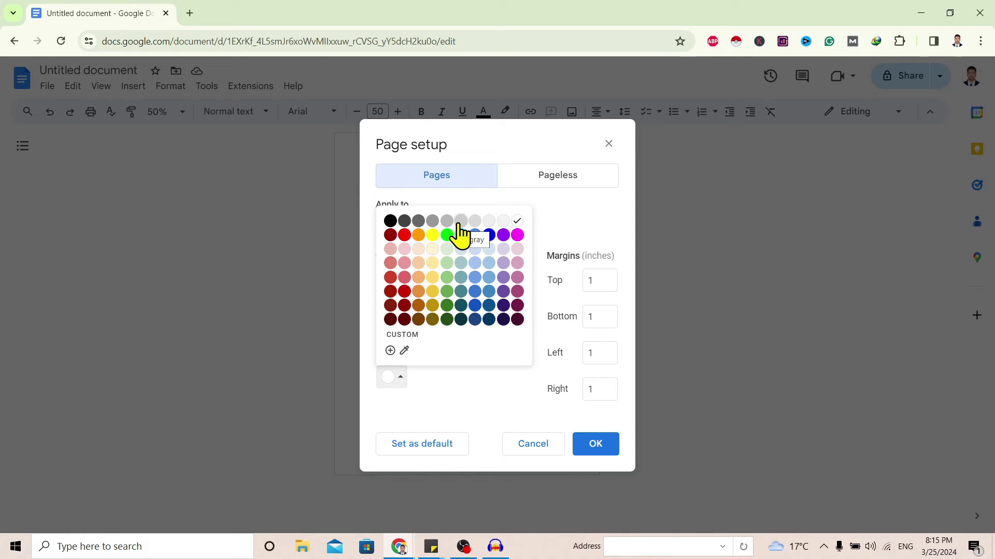
click(461, 222)
click(595, 443)
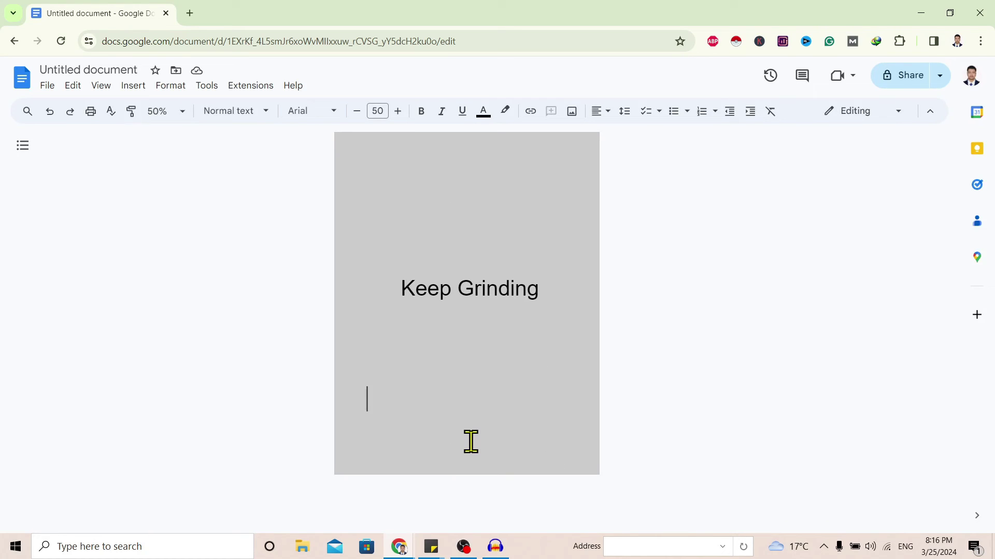
Add a second page after 'Keep Grinding', then select and deselect the heading
key(Return)
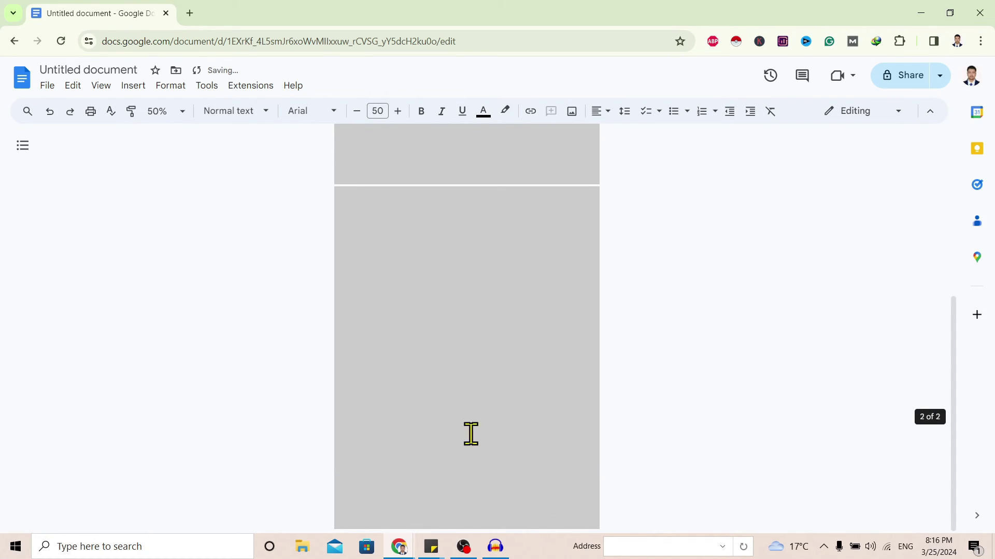
scroll(470, 434, up, 5)
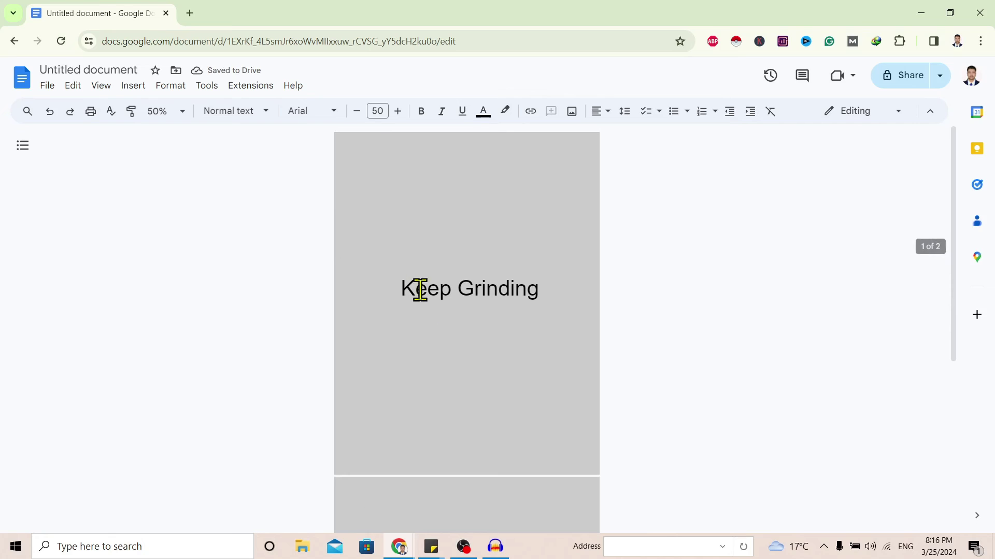
mouse_move(398, 286)
mouse_down()
mouse_move(552, 309)
mouse_move(365, 281)
mouse_move(559, 334)
mouse_up()
click(551, 310)
click(367, 284)
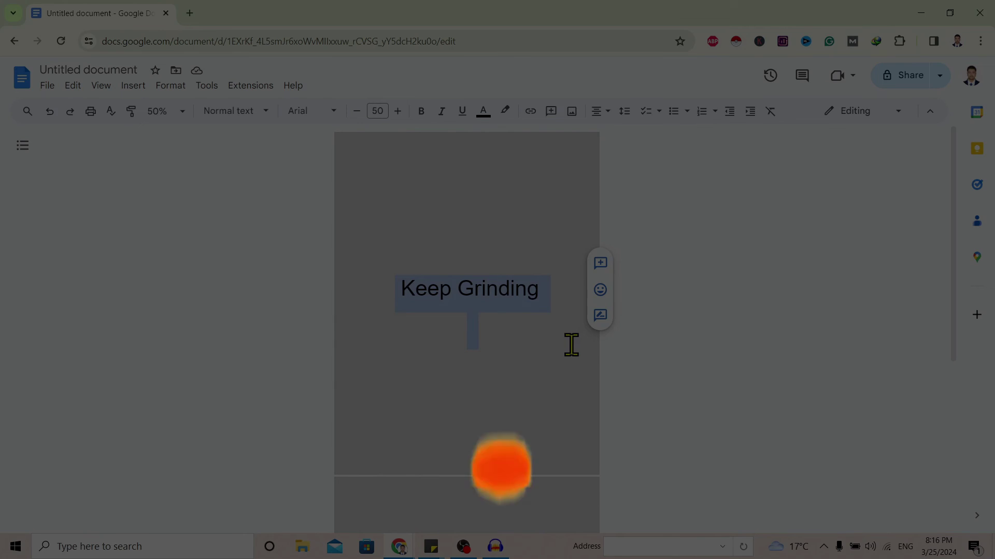